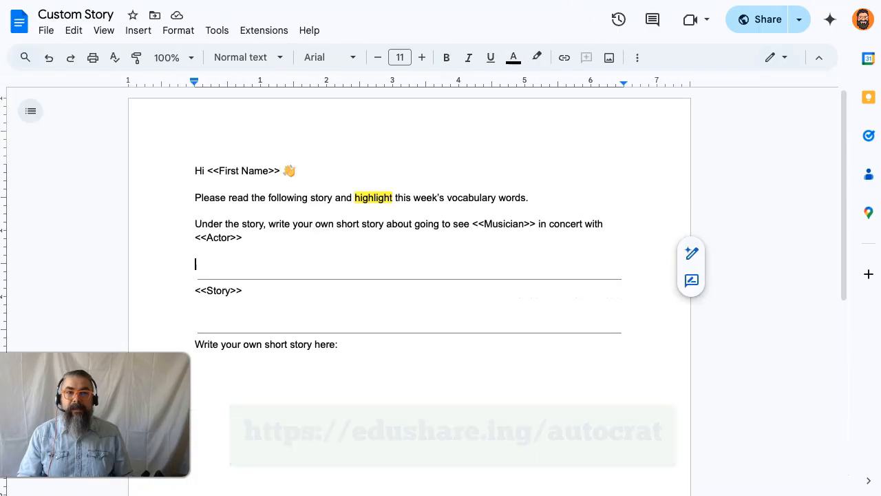
Step: Examine the <<Story>> merge tag in the Custom Story template document, and return to the Sample Student Info sheet
{"action": "left_click", "coordinate": [516, 176]}
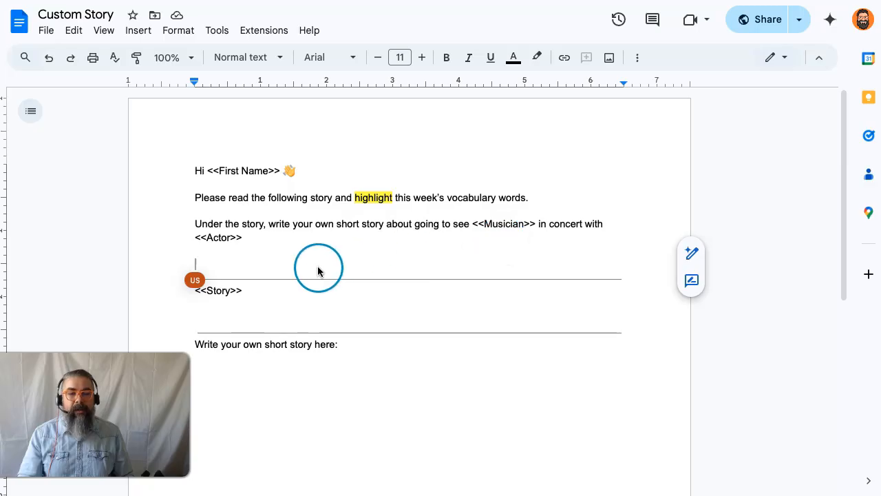
{"action": "left_click", "coordinate": [254, 293]}
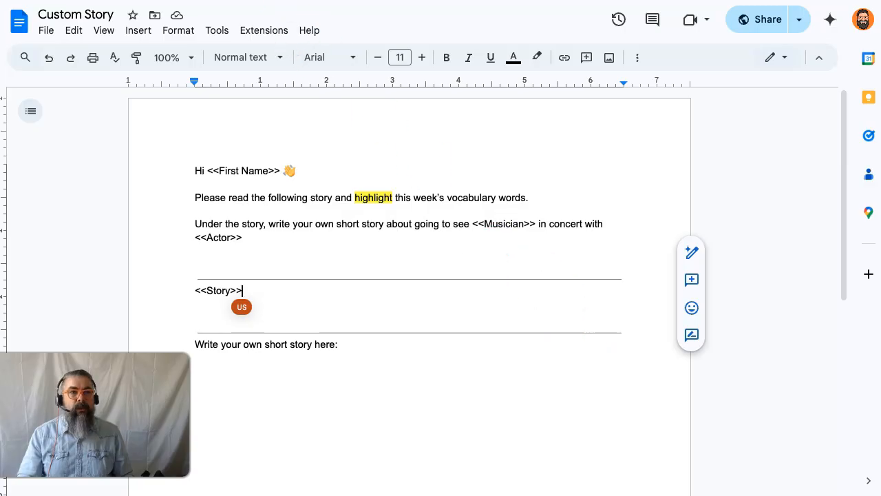
{"action": "left_click", "coordinate": [138, 1]}
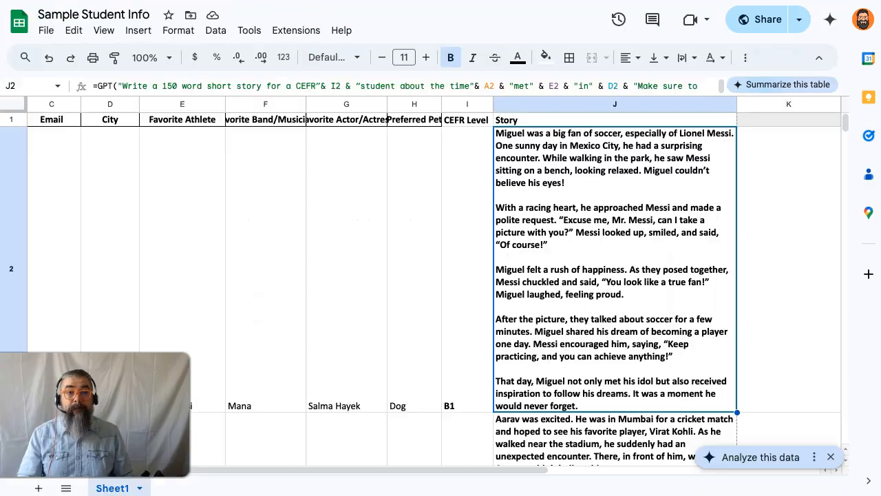
Step: Launch the AutoCrat add-on from the Sample Student Info sheet and open the Custom Story Sample job for editing
{"action": "left_click", "coordinate": [296, 30]}
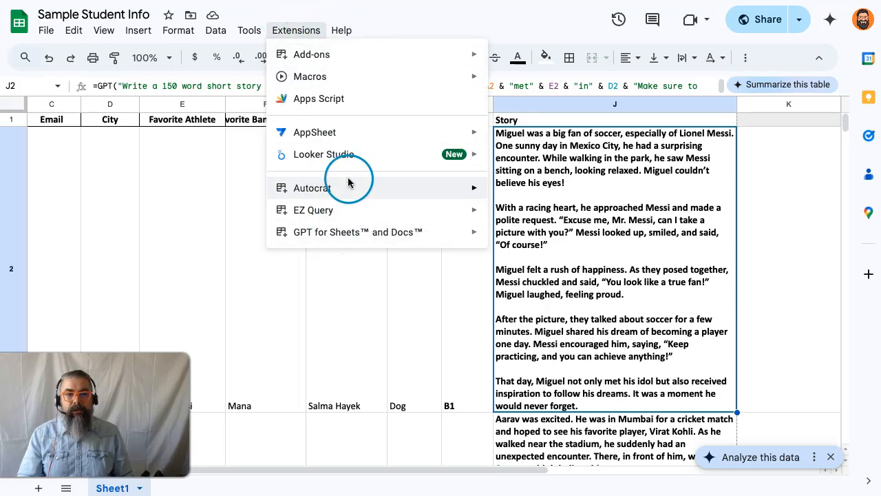
{"action": "mouse_move", "coordinate": [349, 190]}
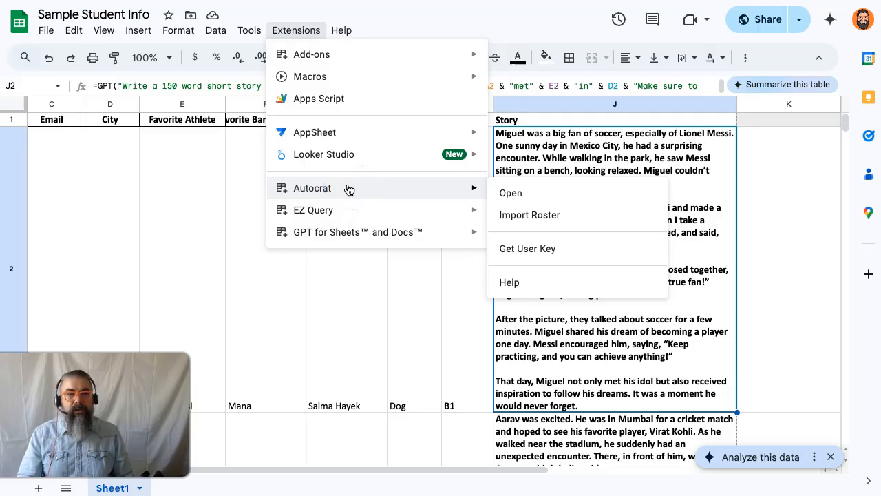
{"action": "left_click", "coordinate": [509, 198]}
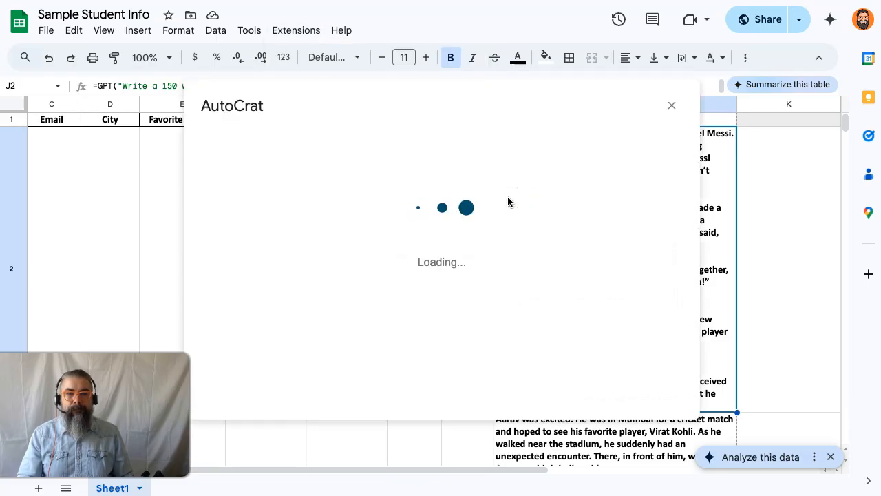
{"action": "left_click", "coordinate": [561, 167]}
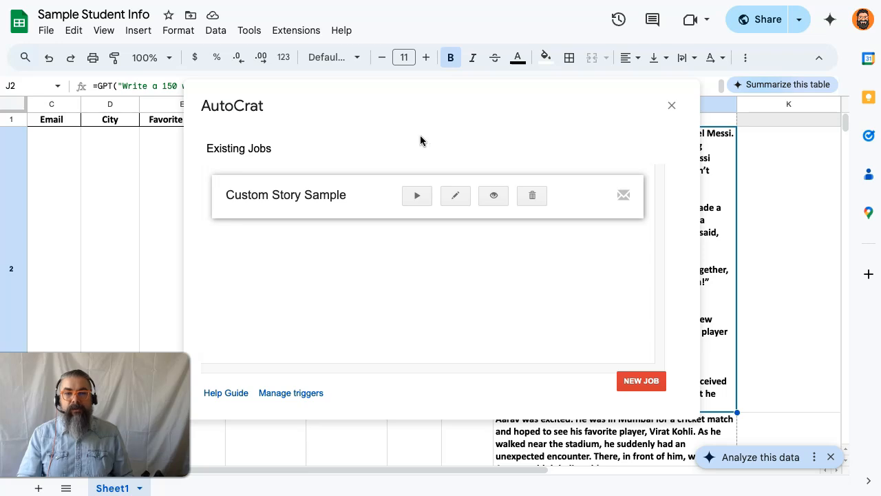
{"action": "left_click", "coordinate": [456, 196]}
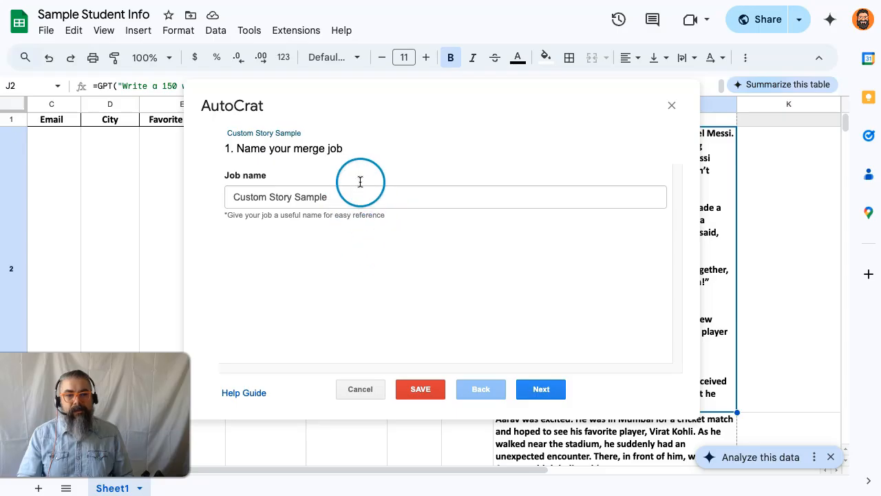
Step: Check the job's template and its mapping of merge tags to sheet columns, and save the job
{"action": "left_click", "coordinate": [541, 389]}
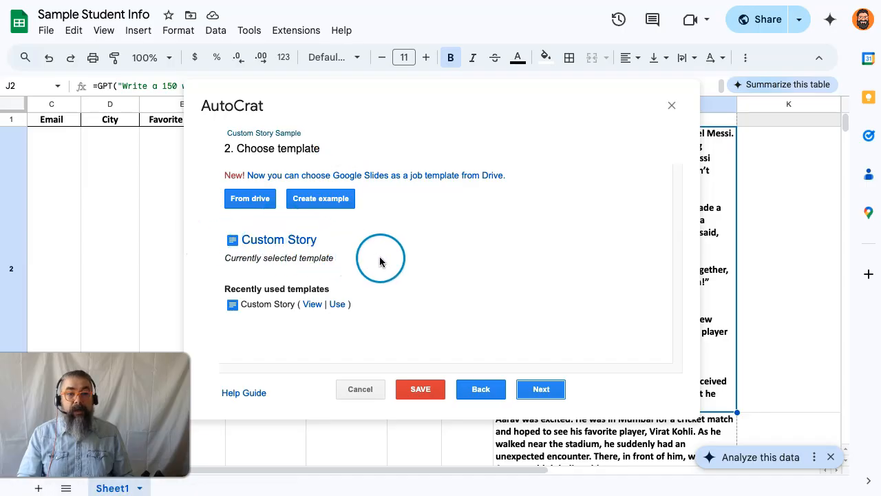
{"action": "left_click", "coordinate": [541, 389]}
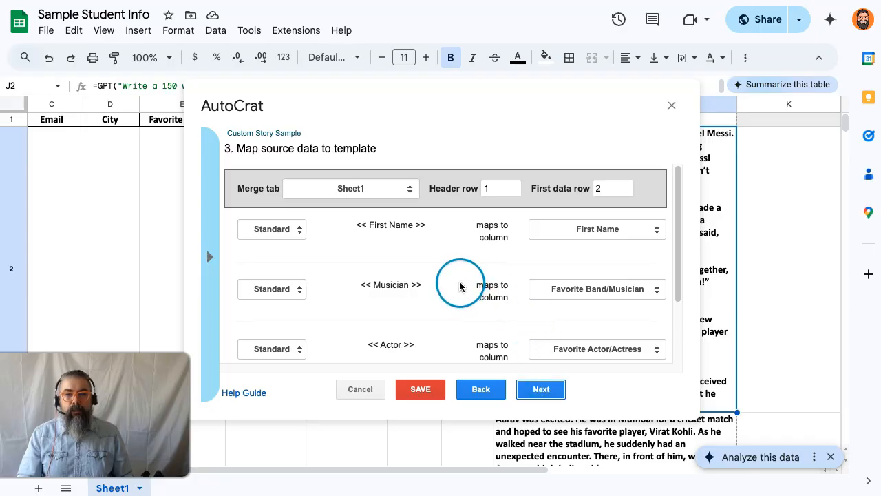
{"action": "scroll", "coordinate": [460, 286], "scroll_direction": "down", "scroll_amount": 1}
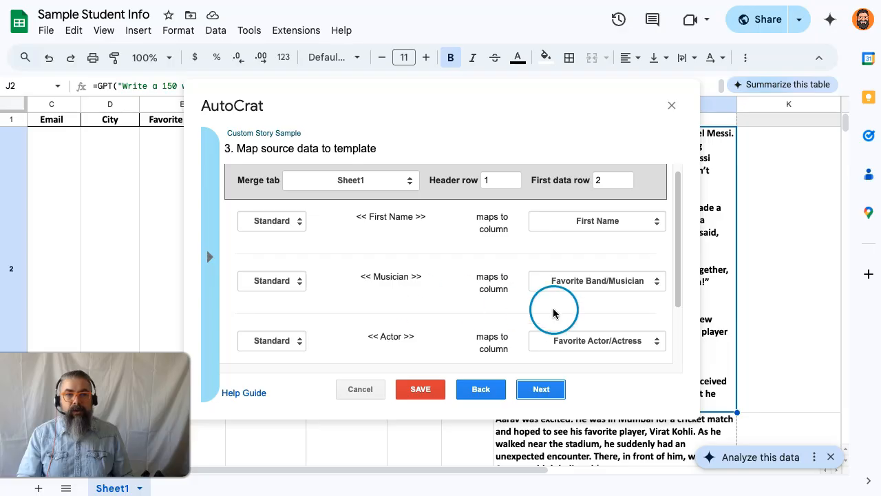
{"action": "scroll", "coordinate": [587, 281], "scroll_direction": "down", "scroll_amount": 1}
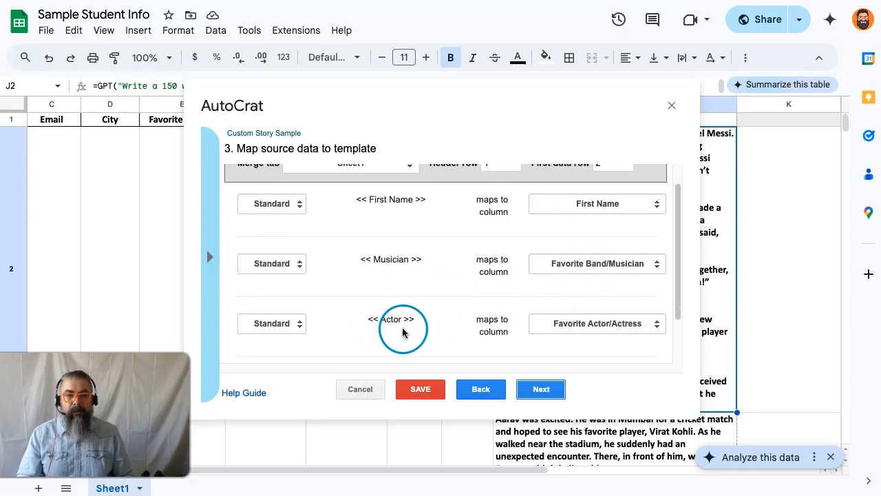
{"action": "scroll", "coordinate": [561, 322], "scroll_direction": "down", "scroll_amount": 1}
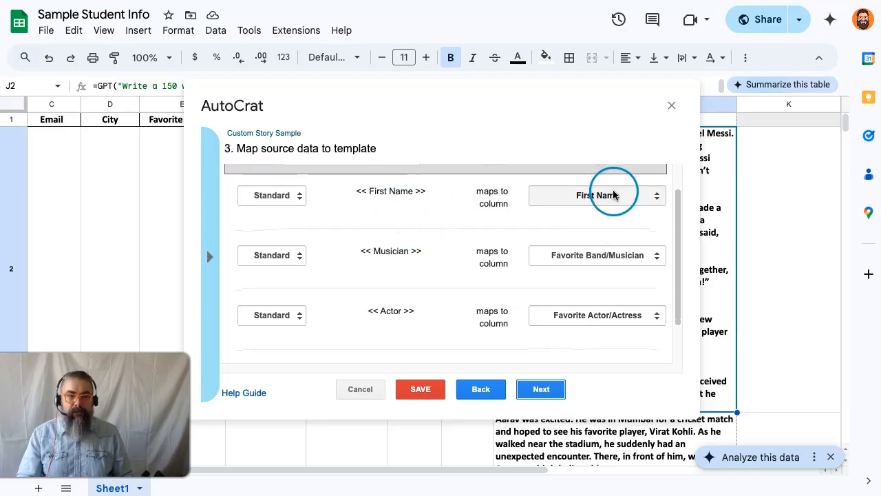
{"action": "scroll", "coordinate": [551, 228], "scroll_direction": "down", "scroll_amount": 1}
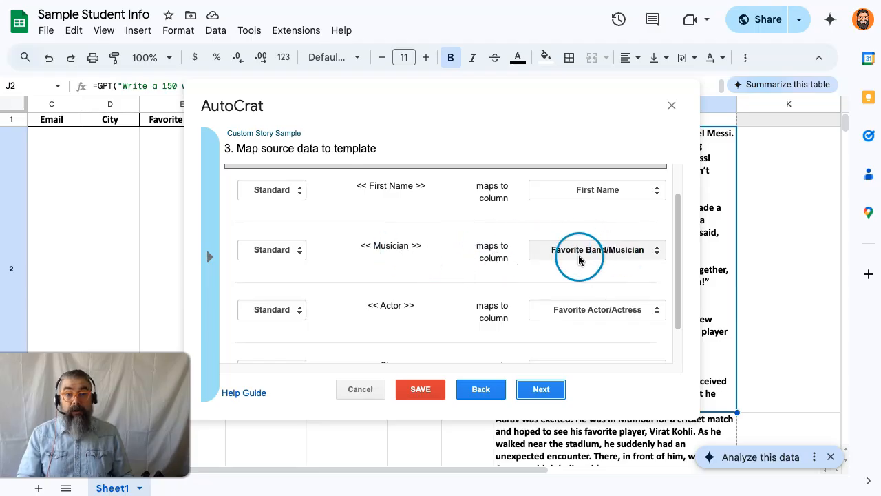
{"action": "scroll", "coordinate": [612, 265], "scroll_direction": "down", "scroll_amount": 3}
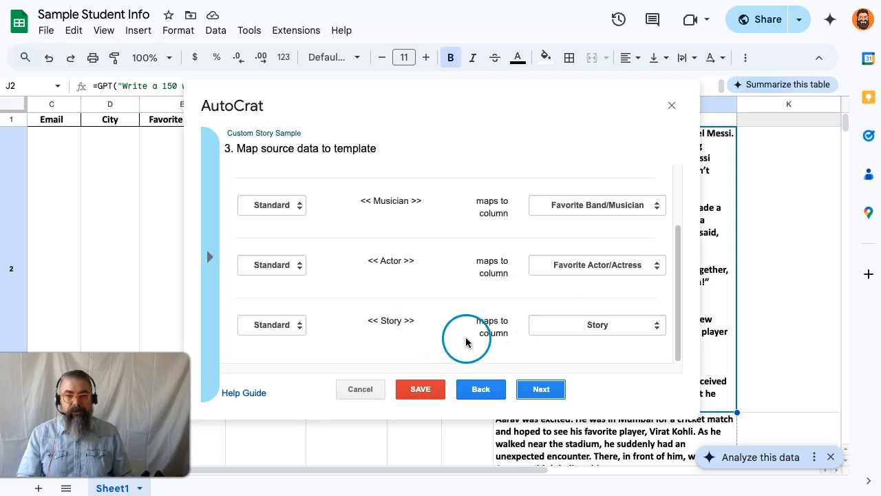
{"action": "scroll", "coordinate": [525, 350], "scroll_direction": "up", "scroll_amount": 5}
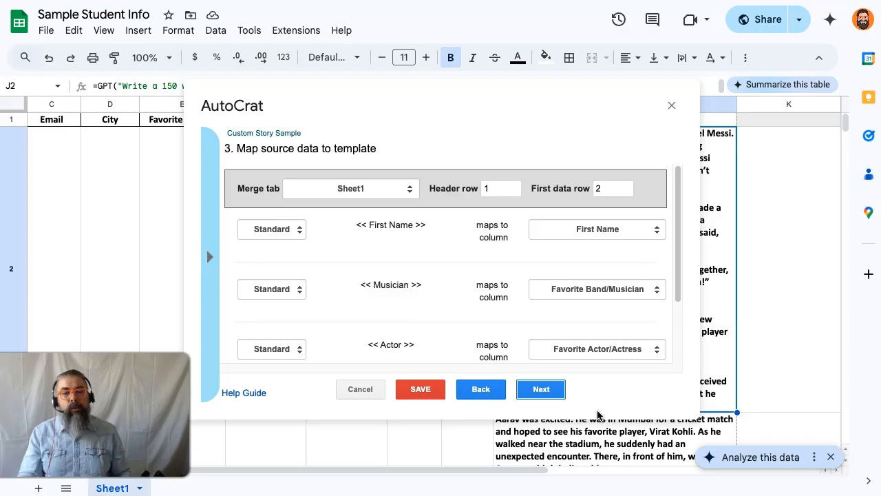
{"action": "left_click", "coordinate": [414, 390]}
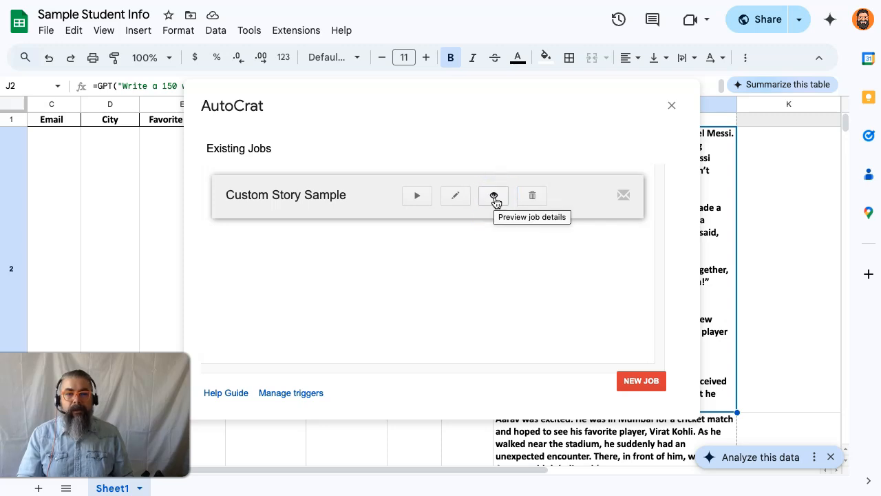
Step: Generate a preview of the Custom Story Sample job for the first mergeable row and open the preview document
{"action": "left_click", "coordinate": [493, 196]}
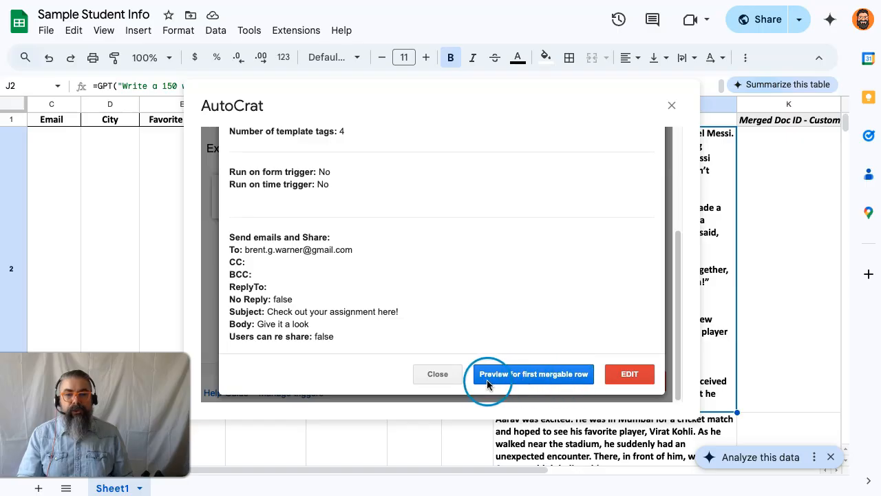
{"action": "left_click", "coordinate": [524, 376]}
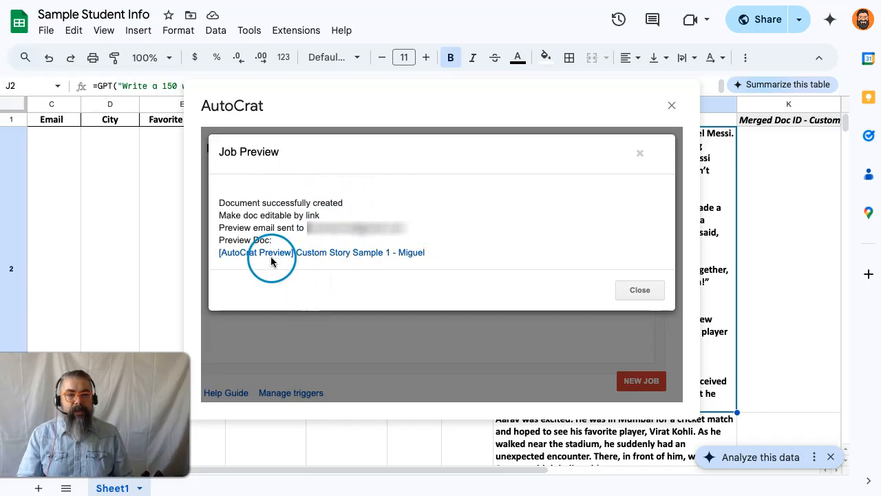
{"action": "left_click", "coordinate": [330, 252]}
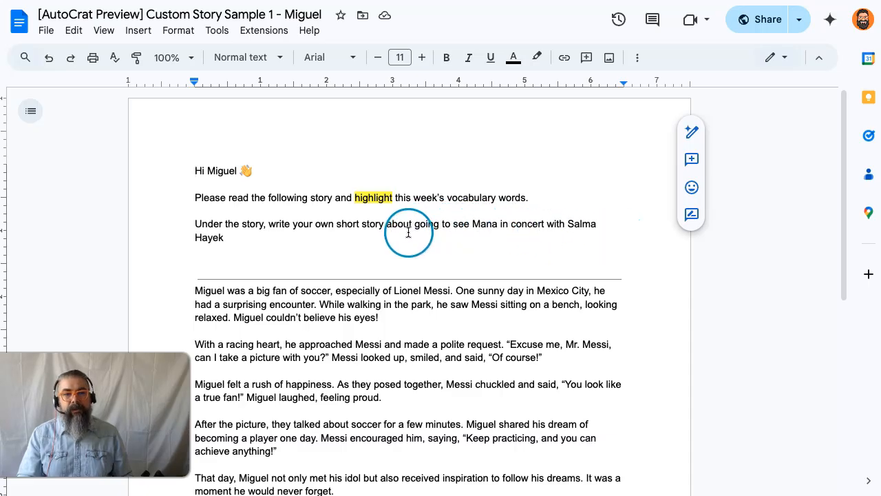
Step: Return to the Sample Student Info sheet by way of the Custom Story template, and close the AutoCrat dialog
{"action": "left_click", "coordinate": [433, 0]}
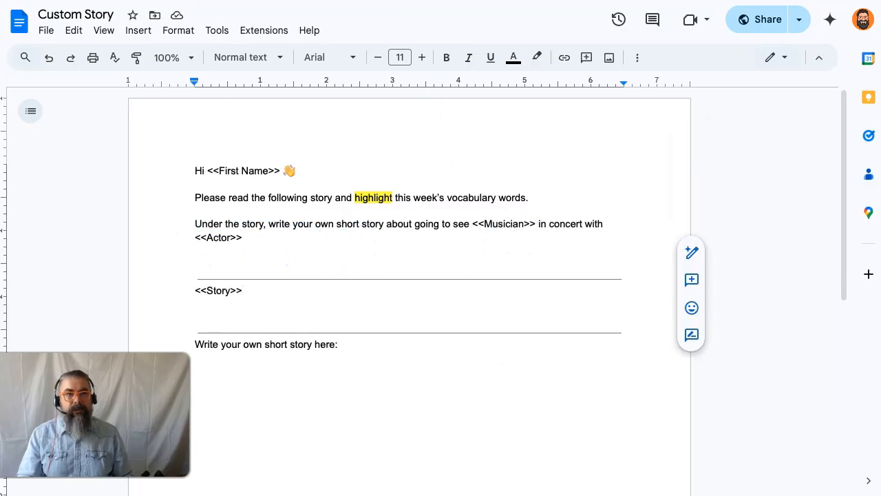
{"action": "left_click", "coordinate": [239, 1]}
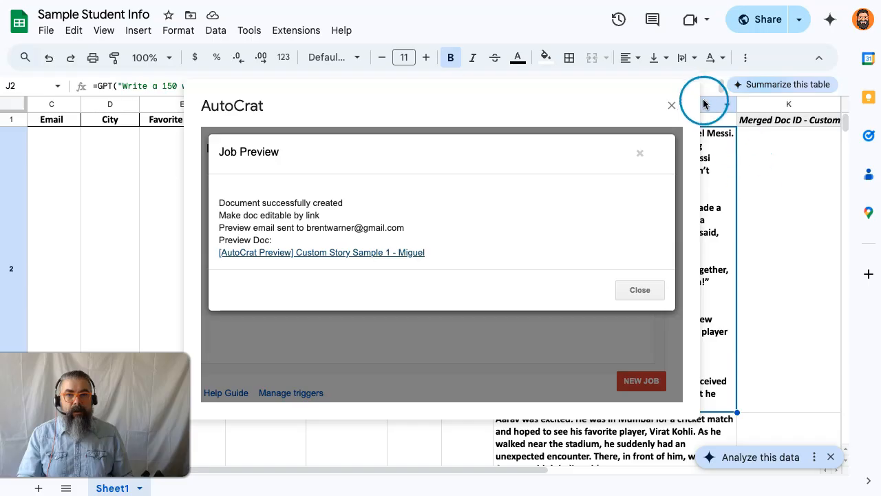
{"action": "left_click", "coordinate": [672, 105]}
{"action": "left_click_drag", "start_coordinate": [535, 471], "coordinate": [404, 467]}
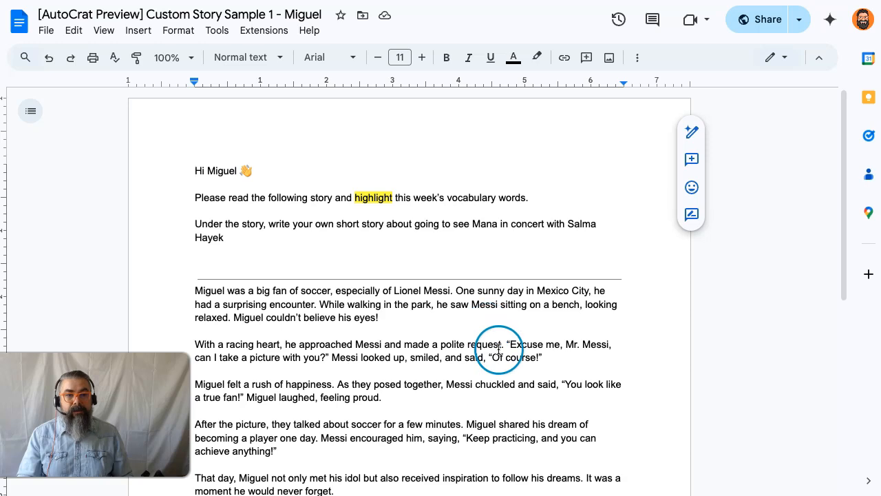
Step: Read through the personalised story in the AutoCrat preview document down to the student writing prompt
{"action": "scroll", "coordinate": [499, 351], "scroll_direction": "down", "scroll_amount": 2}
{"action": "scroll", "coordinate": [499, 352], "scroll_direction": "down", "scroll_amount": 2}
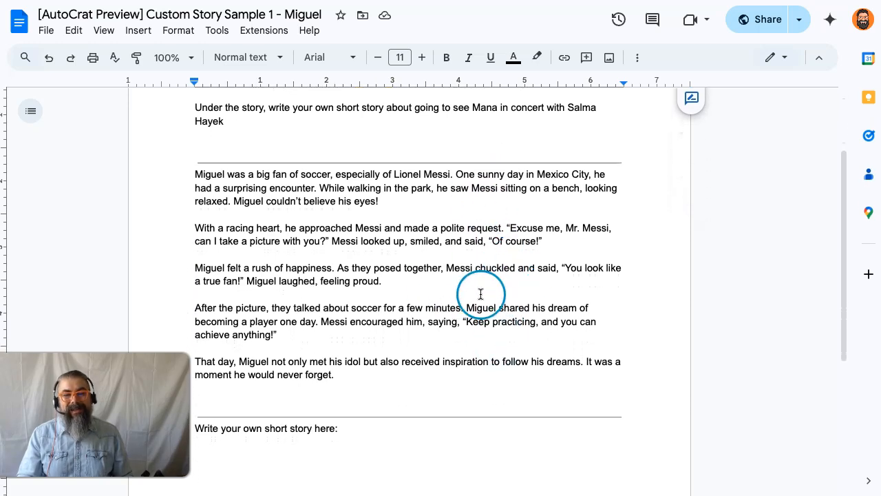
{"action": "scroll", "coordinate": [475, 297], "scroll_direction": "down", "scroll_amount": 2}
{"action": "scroll", "coordinate": [475, 296], "scroll_direction": "down", "scroll_amount": 1}
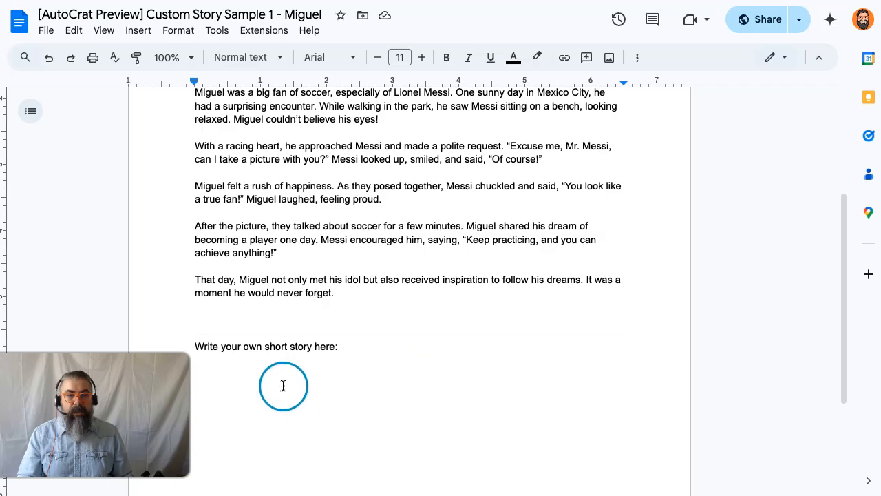
{"action": "left_click", "coordinate": [367, 356]}
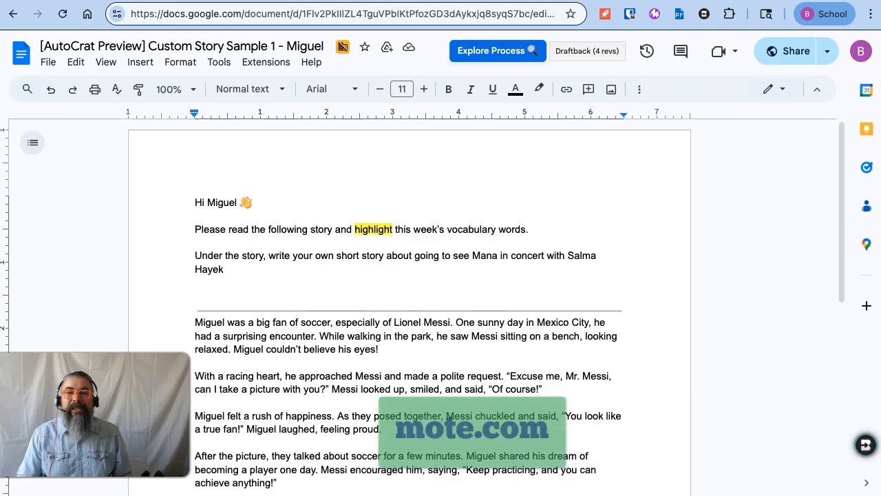
Step: Select the first paragraph of the story in the preview document and start adding a Mote hypermote to it
{"action": "left_click", "coordinate": [654, 14]}
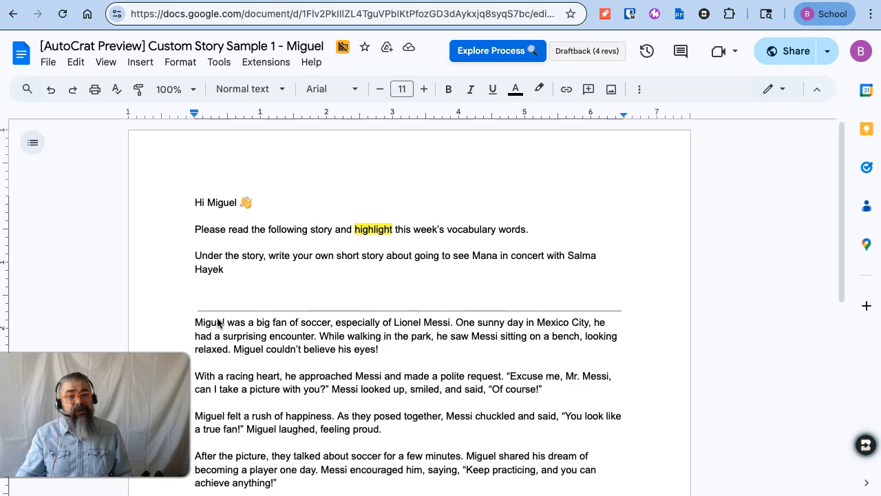
{"action": "left_click", "coordinate": [319, 330]}
{"action": "left_click", "coordinate": [381, 350]}
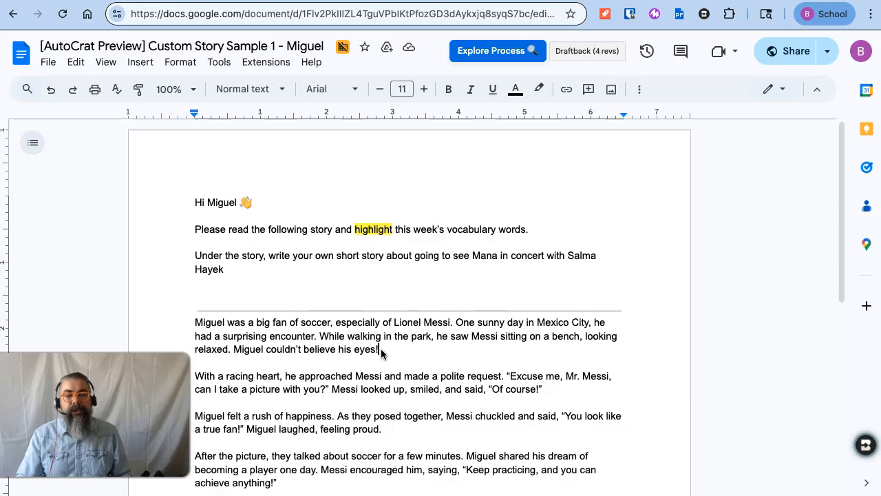
{"action": "left_click", "coordinate": [382, 350]}
{"action": "left_click_drag", "start_coordinate": [381, 350], "coordinate": [198, 322]}
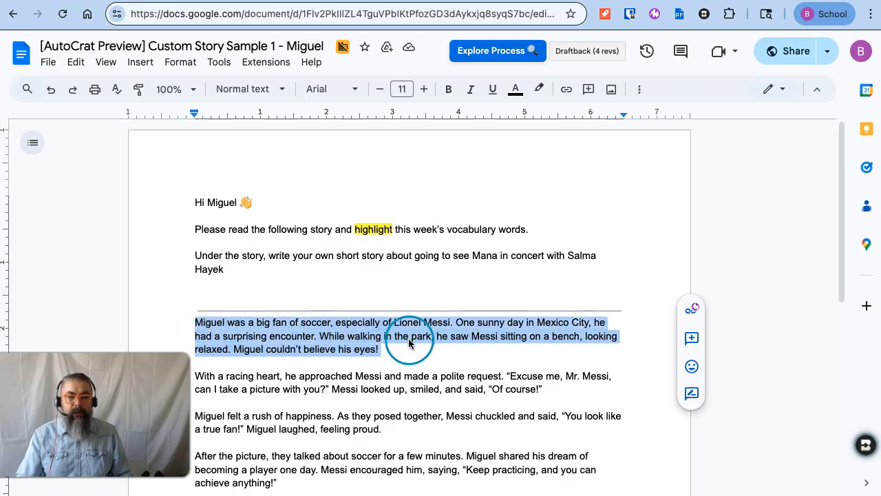
{"action": "left_click", "coordinate": [693, 312]}
{"action": "left_click_drag", "start_coordinate": [460, 181], "coordinate": [461, 98]}
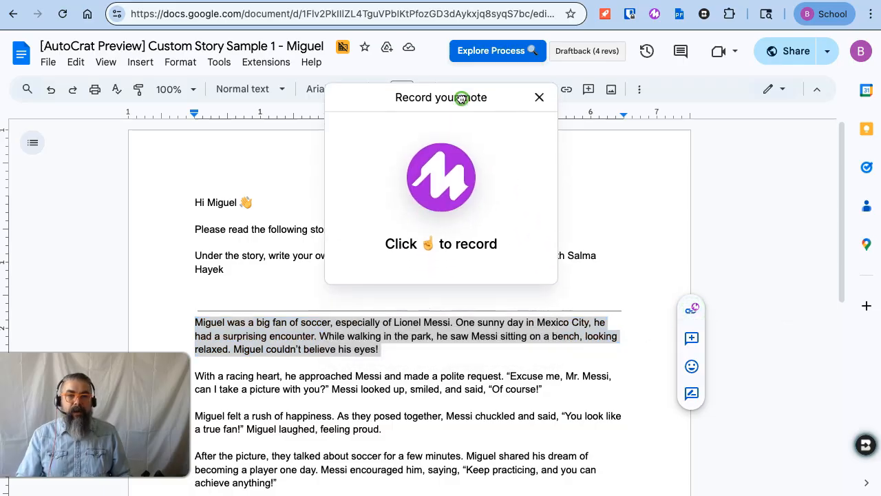
Step: Record a spoken reading of the paragraph, and insert it on the selected text as a hypermote, checking its playback
{"action": "left_click", "coordinate": [464, 184]}
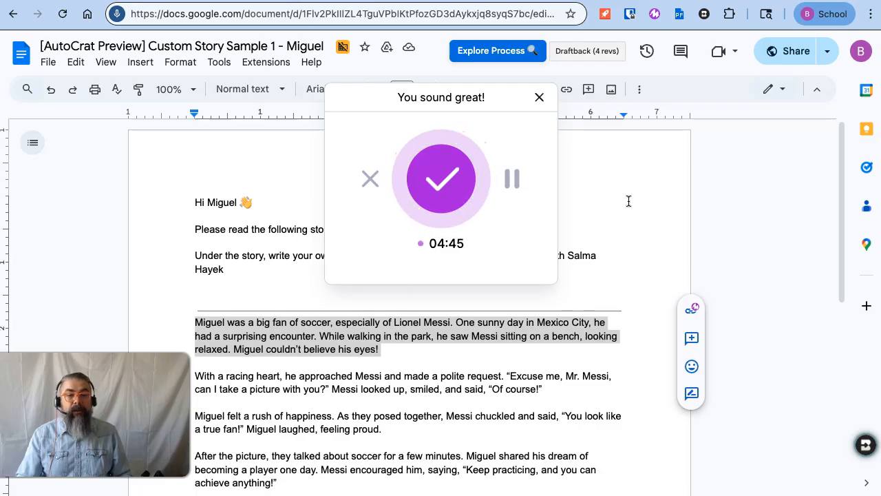
{"action": "left_click", "coordinate": [432, 180]}
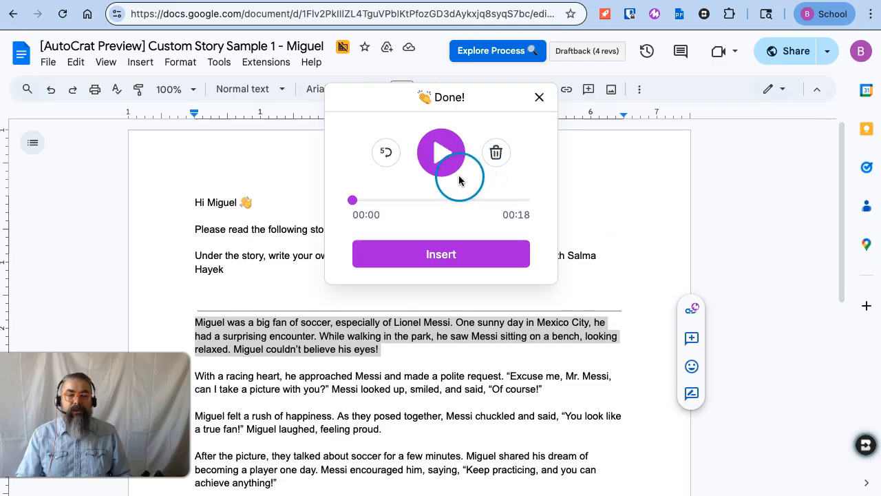
{"action": "left_click", "coordinate": [442, 155]}
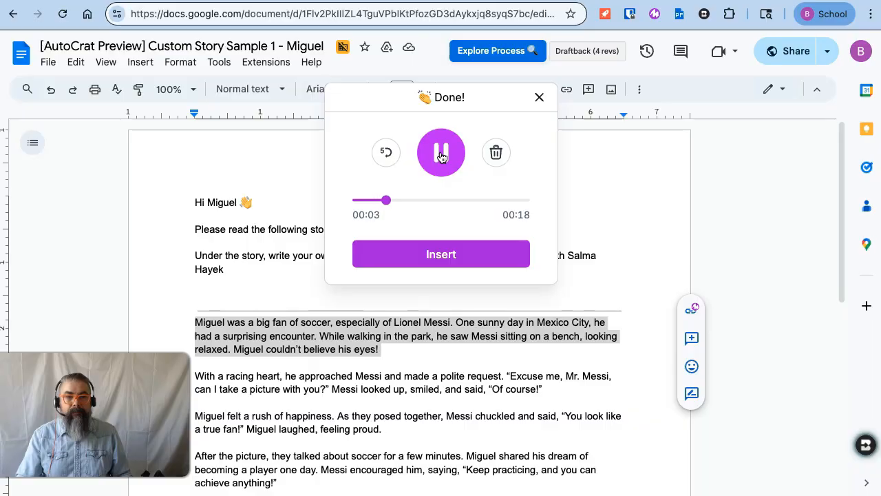
{"action": "left_click", "coordinate": [441, 156]}
{"action": "left_click", "coordinate": [453, 259]}
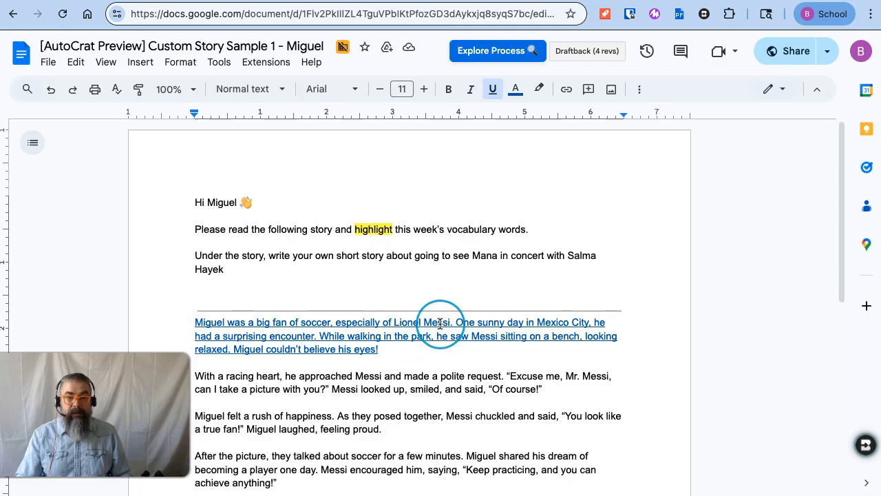
{"action": "left_click", "coordinate": [440, 323]}
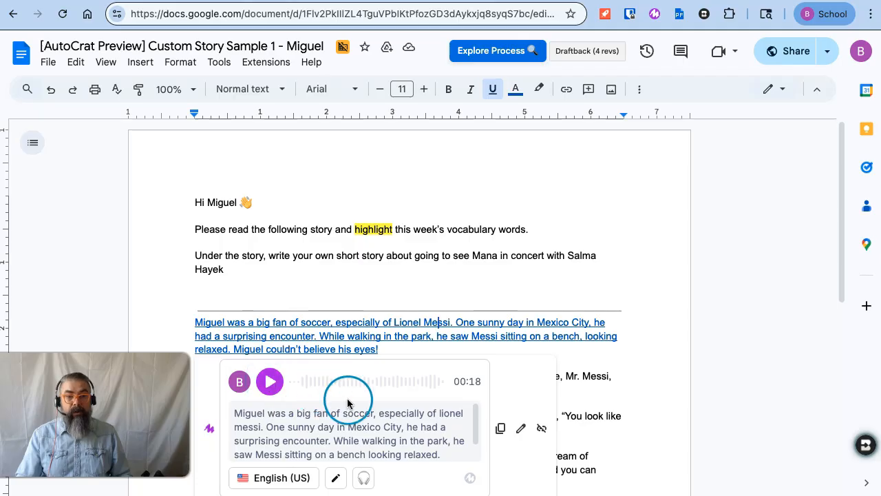
Step: Look over the transcript of the hypermote attached to the first story paragraph
{"action": "scroll", "coordinate": [399, 423], "scroll_direction": "down", "scroll_amount": 2}
{"action": "scroll", "coordinate": [399, 422], "scroll_direction": "up", "scroll_amount": 2}
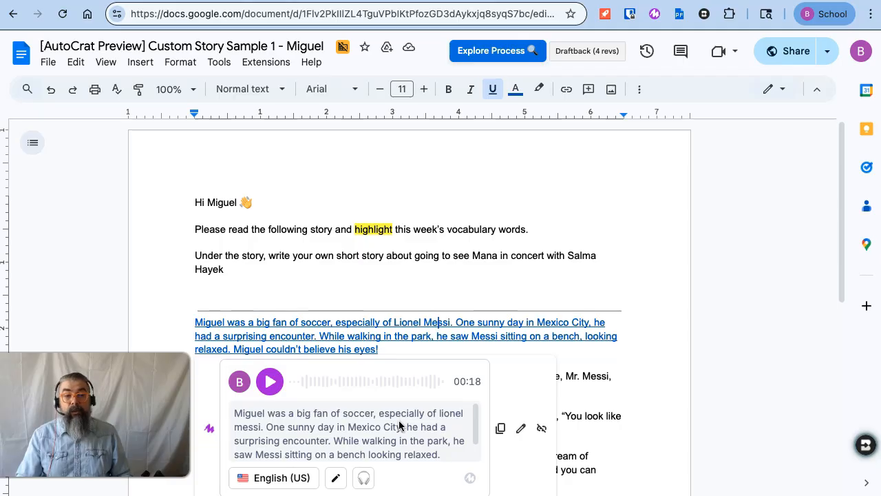
{"action": "left_click", "coordinate": [285, 443]}
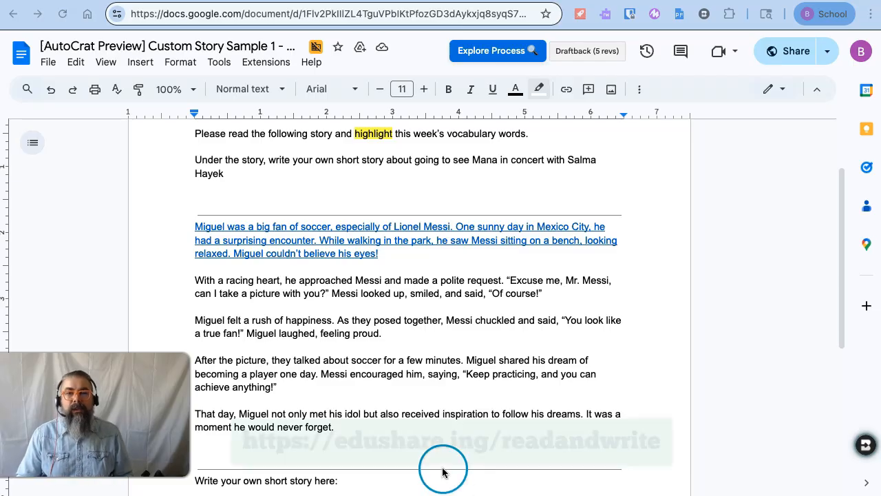
Step: Open the Read&Write toolbar and highlight "approached" in yellow, "rush" in green and "true" in blue in the story
{"action": "left_click", "coordinate": [606, 19]}
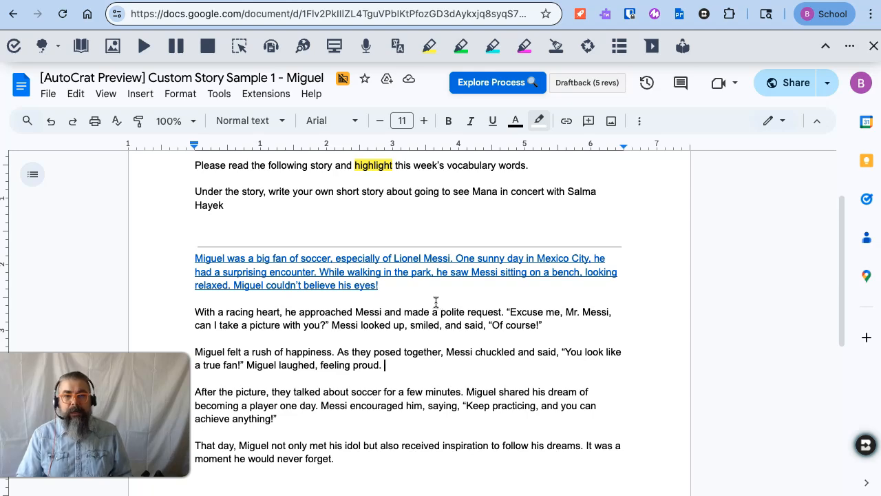
{"action": "left_click", "coordinate": [334, 309]}
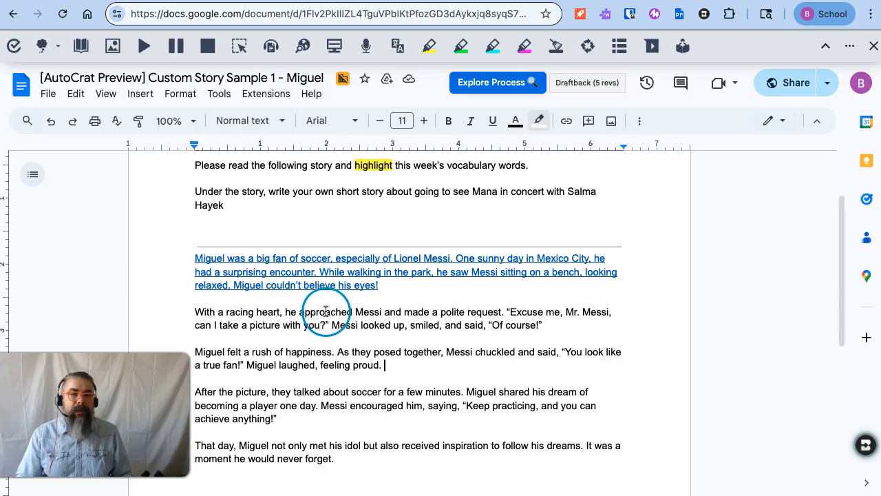
{"action": "double_click", "coordinate": [325, 311]}
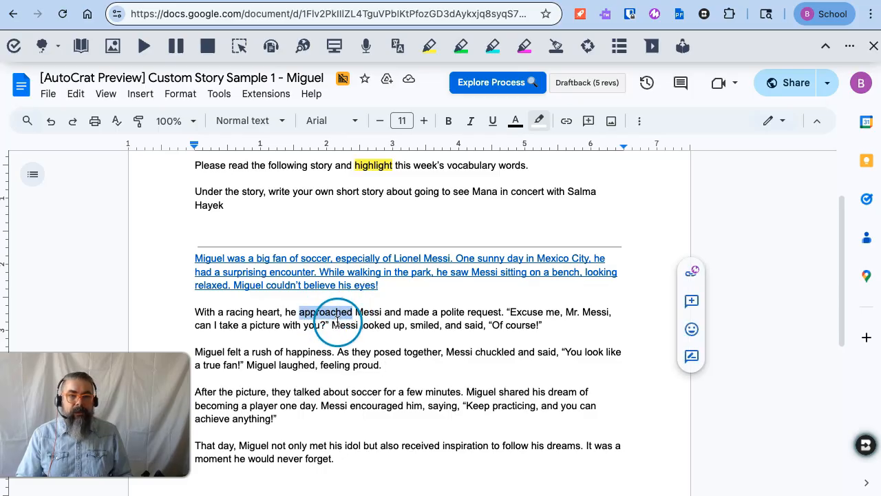
{"action": "left_click", "coordinate": [430, 49]}
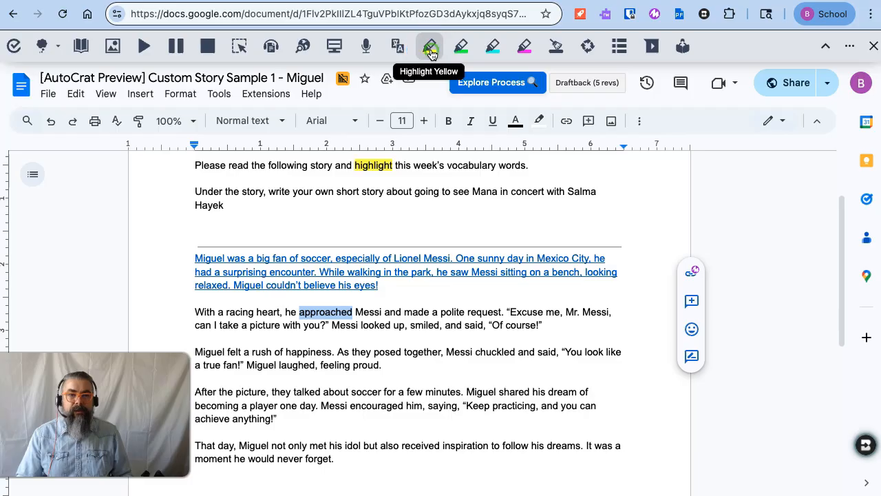
{"action": "double_click", "coordinate": [262, 351]}
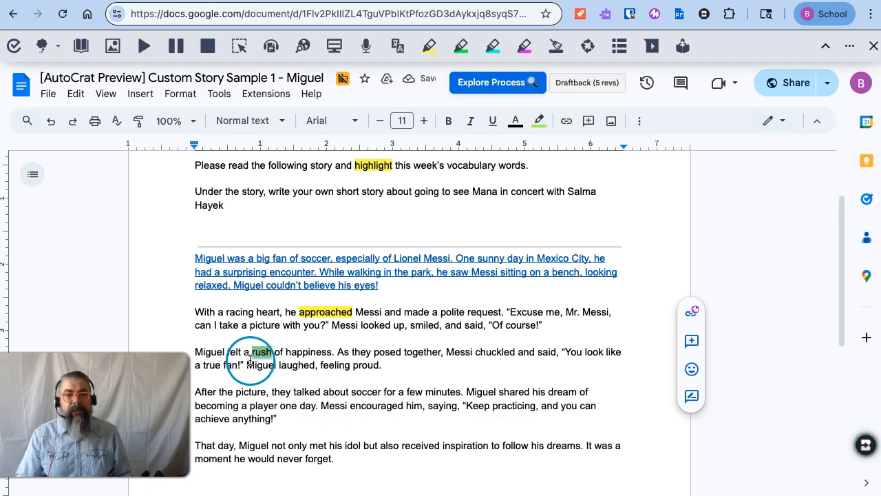
{"action": "double_click", "coordinate": [212, 365]}
{"action": "left_click", "coordinate": [493, 46]}
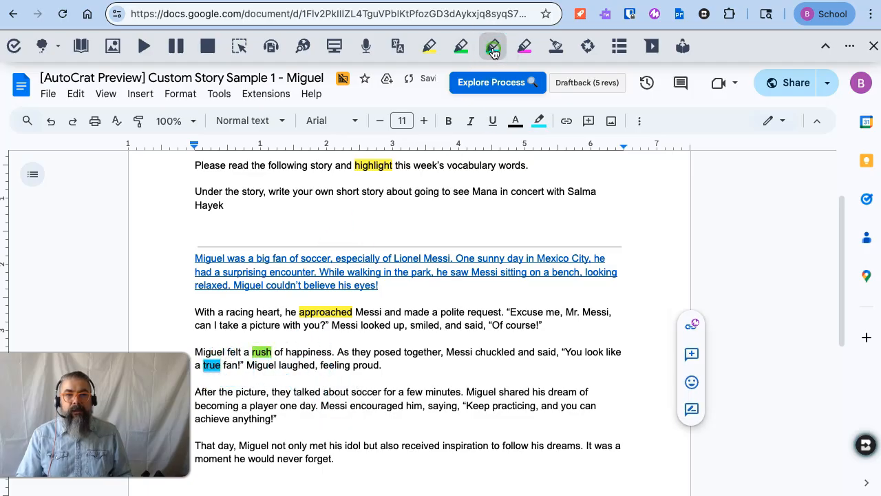
Step: Generate a vocabulary list document from the highlighted words with Read&Write
{"action": "left_click", "coordinate": [357, 365]}
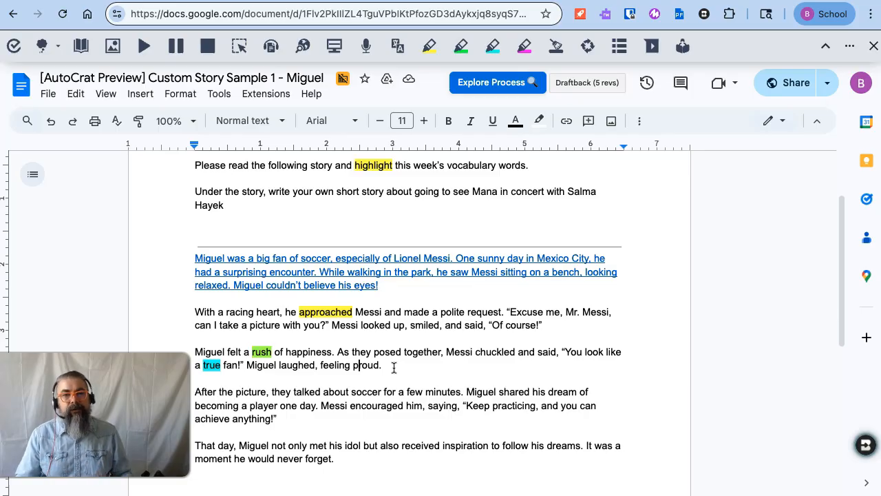
{"action": "left_click", "coordinate": [621, 48]}
{"action": "left_click", "coordinate": [501, 349]}
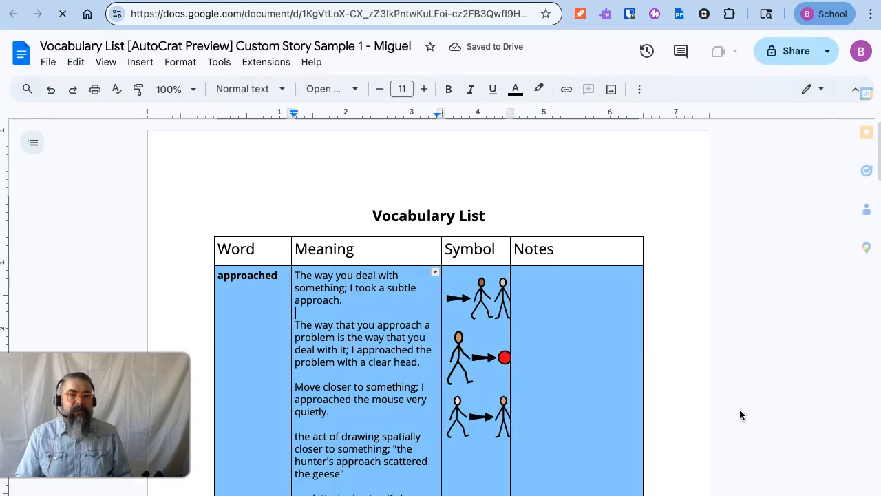
Step: Look through the words, meanings and symbols in the generated vocabulary list, and return to the story preview document
{"action": "scroll", "coordinate": [740, 410], "scroll_direction": "down", "scroll_amount": 1}
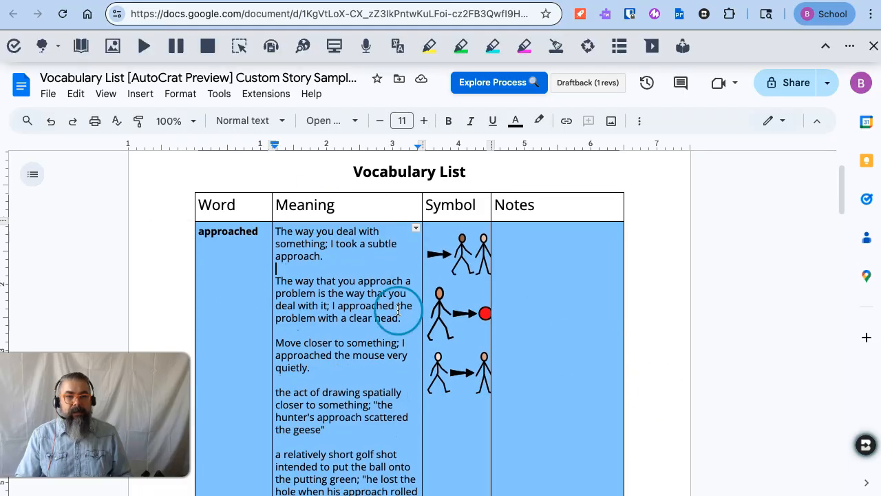
{"action": "scroll", "coordinate": [344, 305], "scroll_direction": "down", "scroll_amount": 1}
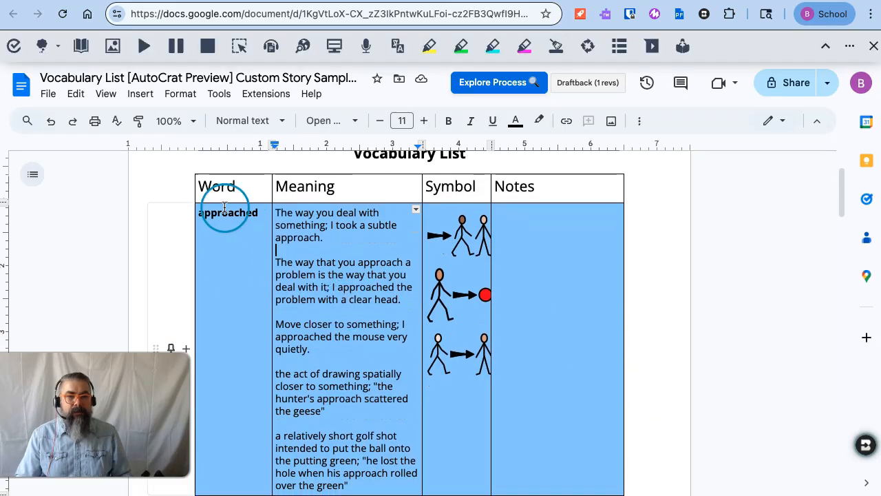
{"action": "scroll", "coordinate": [340, 204], "scroll_direction": "down", "scroll_amount": 1}
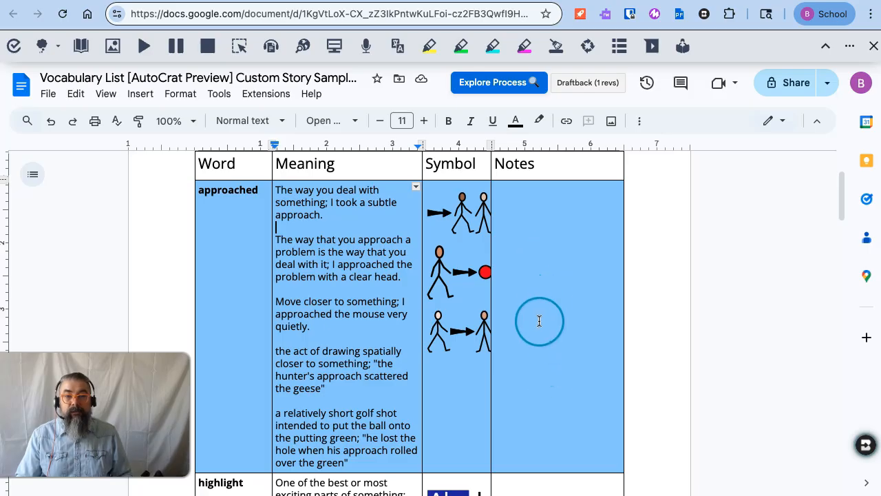
{"action": "scroll", "coordinate": [539, 322], "scroll_direction": "down", "scroll_amount": 1}
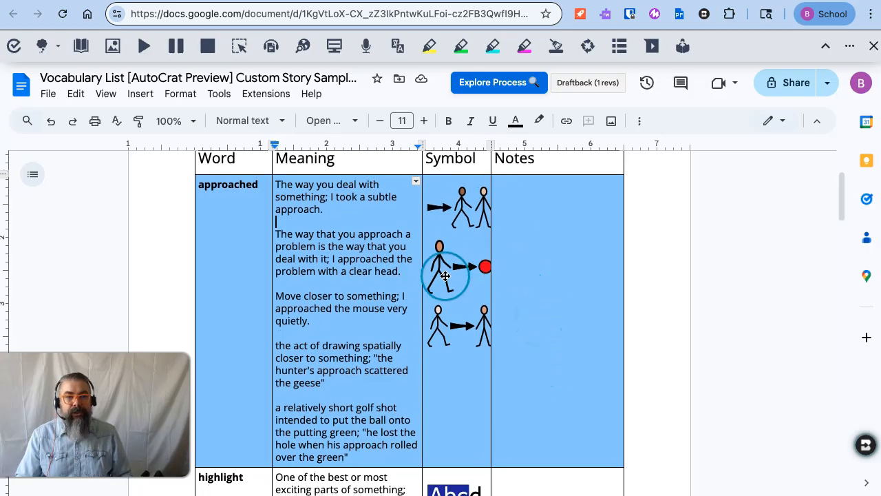
{"action": "scroll", "coordinate": [549, 352], "scroll_direction": "down", "scroll_amount": 4}
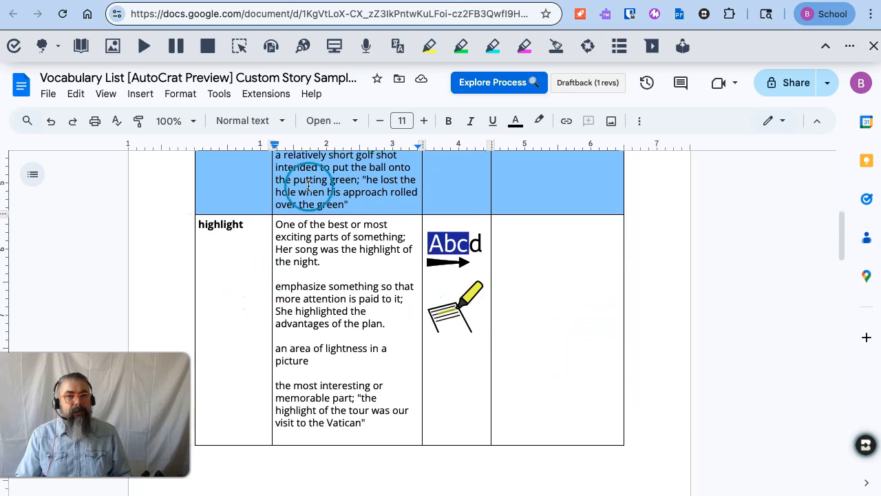
{"action": "left_click", "coordinate": [213, 0]}
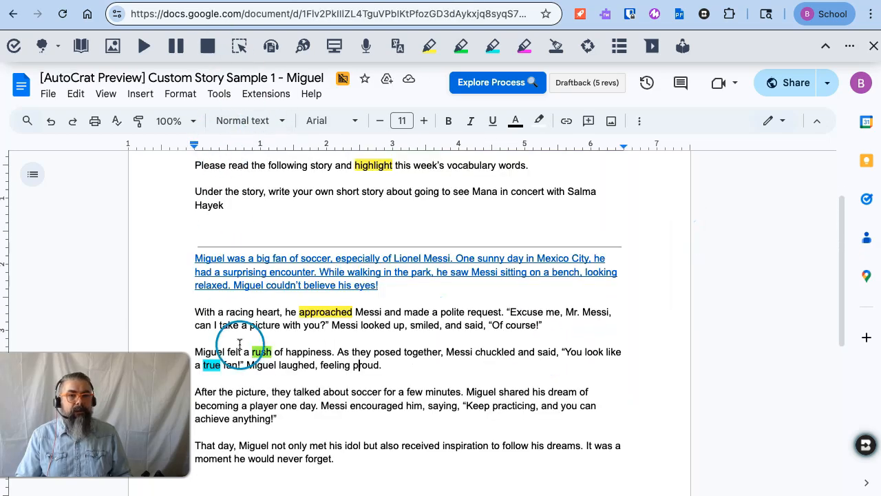